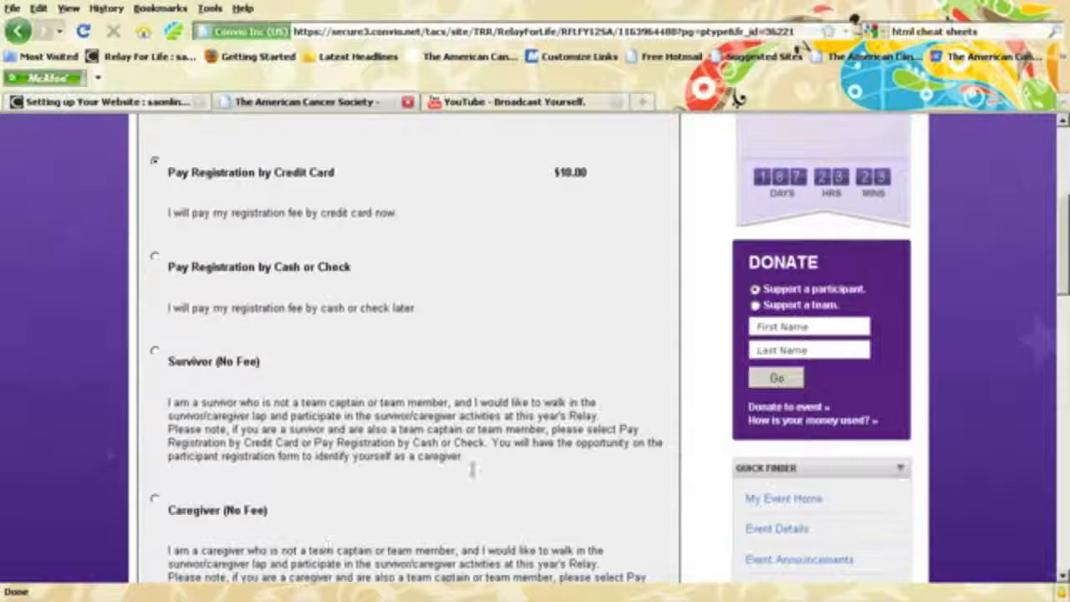
# Log in to the Relay For Life event site and open the Event Manager.
pyautogui.moveTo(1062, 259); pyautogui.dragTo(1060, 180)
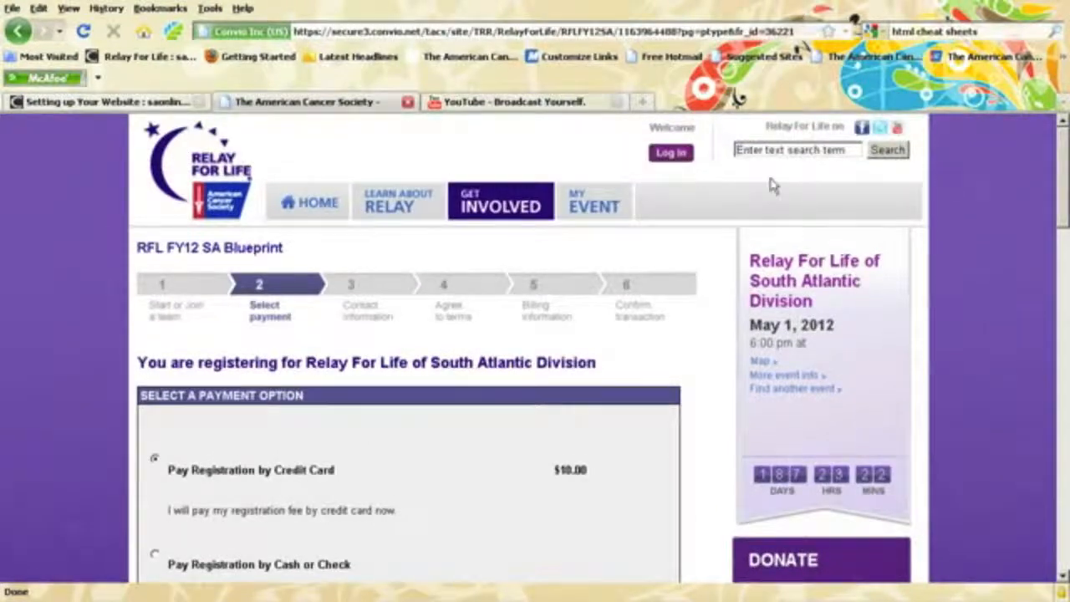
pyautogui.click(675, 158)
pyautogui.press('Return')
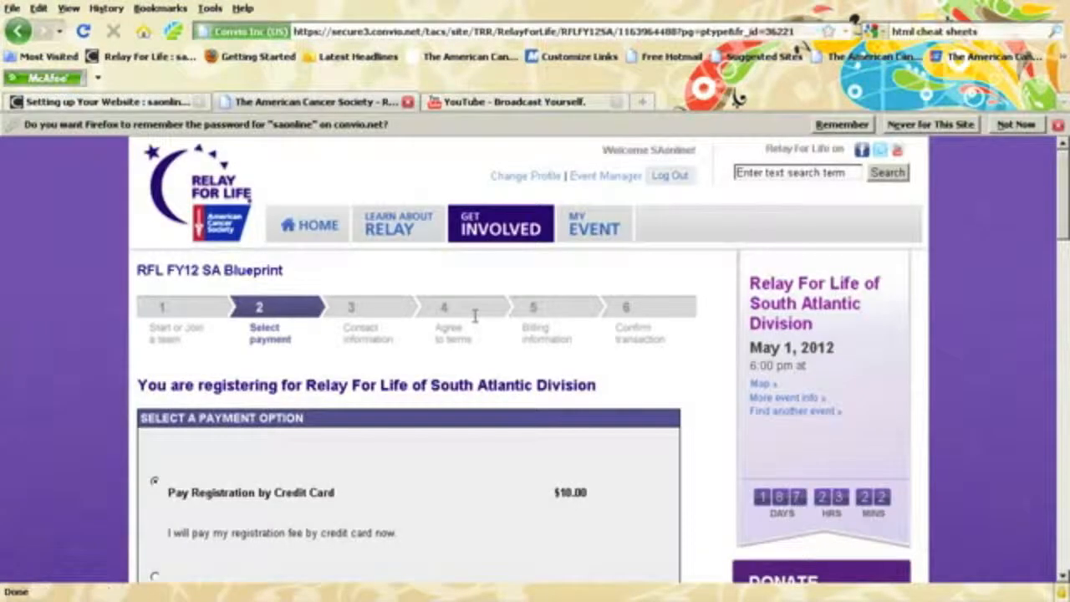
pyautogui.click(602, 180)
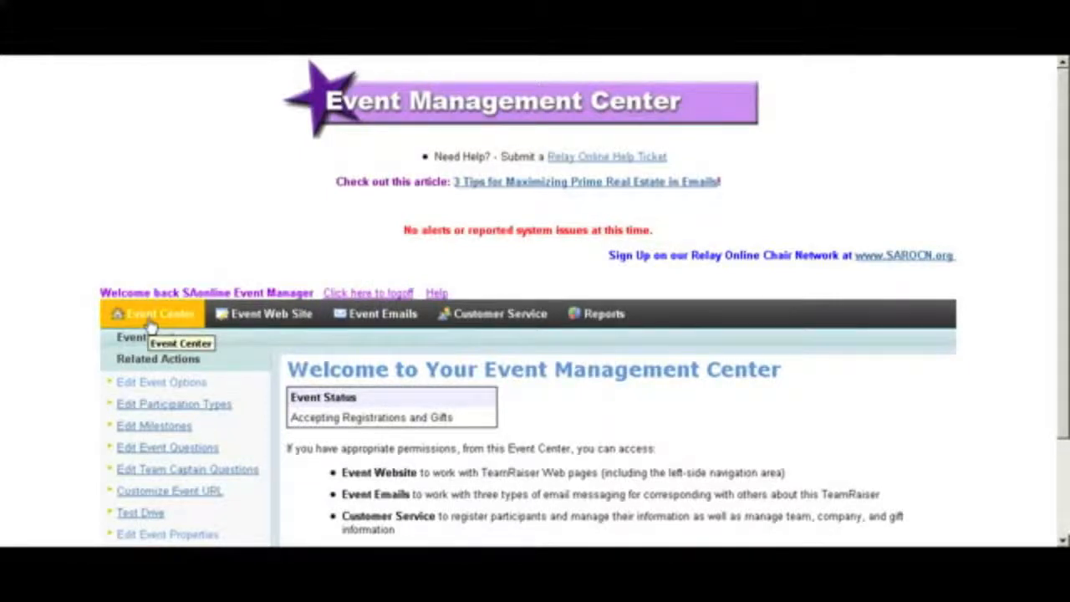
# Open the event's participation types and start editing the Participant Registration - Credit Card type.
pyautogui.click(164, 407)
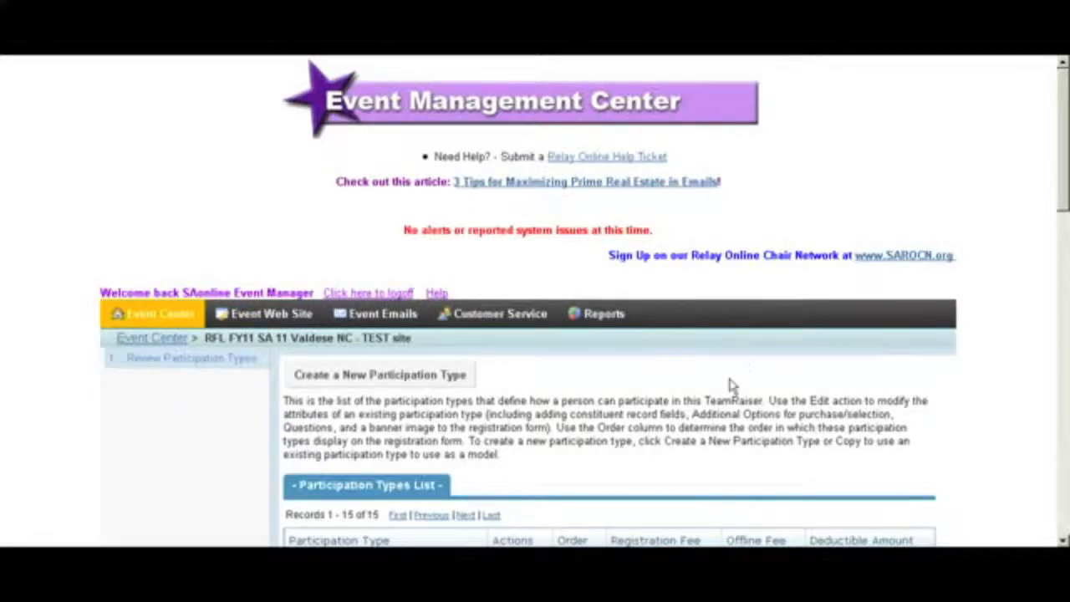
pyautogui.moveTo(1062, 209); pyautogui.dragTo(1055, 332)
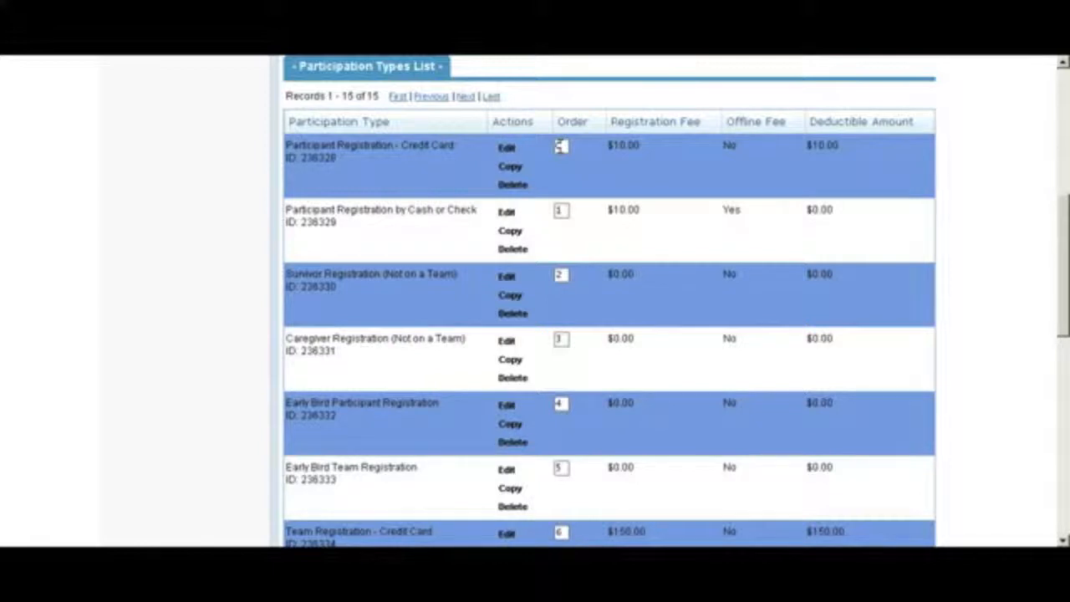
pyautogui.click(506, 151)
# Review the participation type's name, description, registration fee and tax deductible amount, and continue to its type options.
pyautogui.moveTo(1061, 203); pyautogui.dragTo(1064, 348)
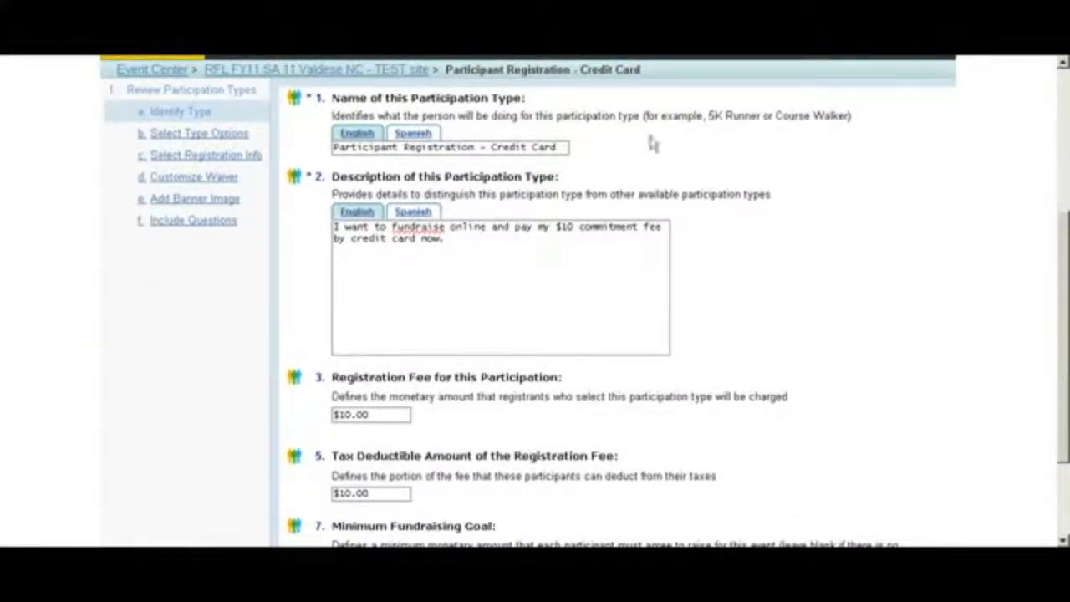
pyautogui.moveTo(562, 147); pyautogui.dragTo(334, 148)
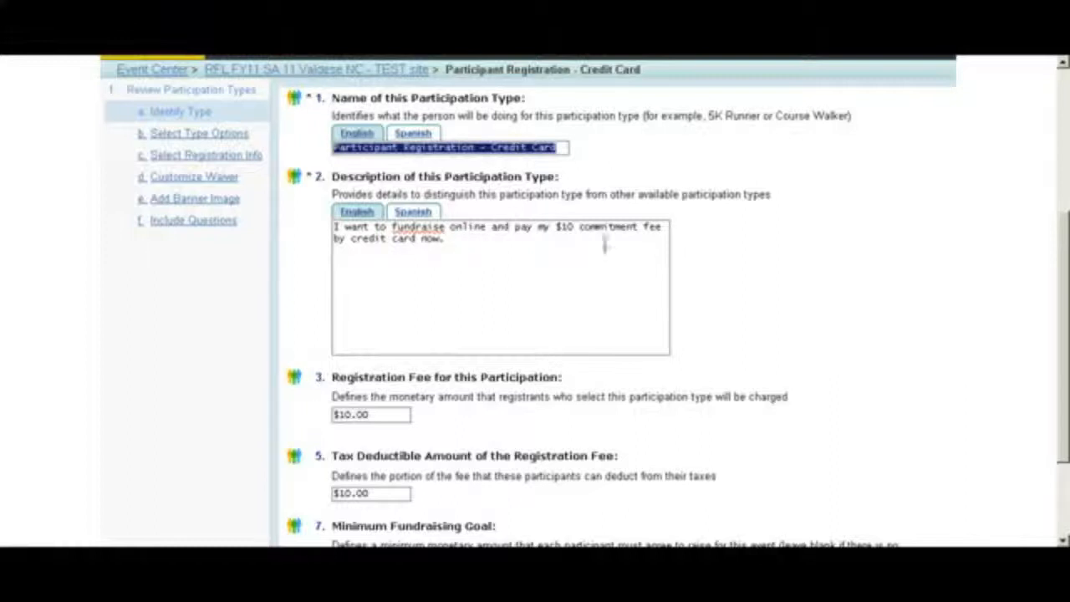
pyautogui.click(574, 227)
pyautogui.moveTo(573, 227); pyautogui.dragTo(555, 228)
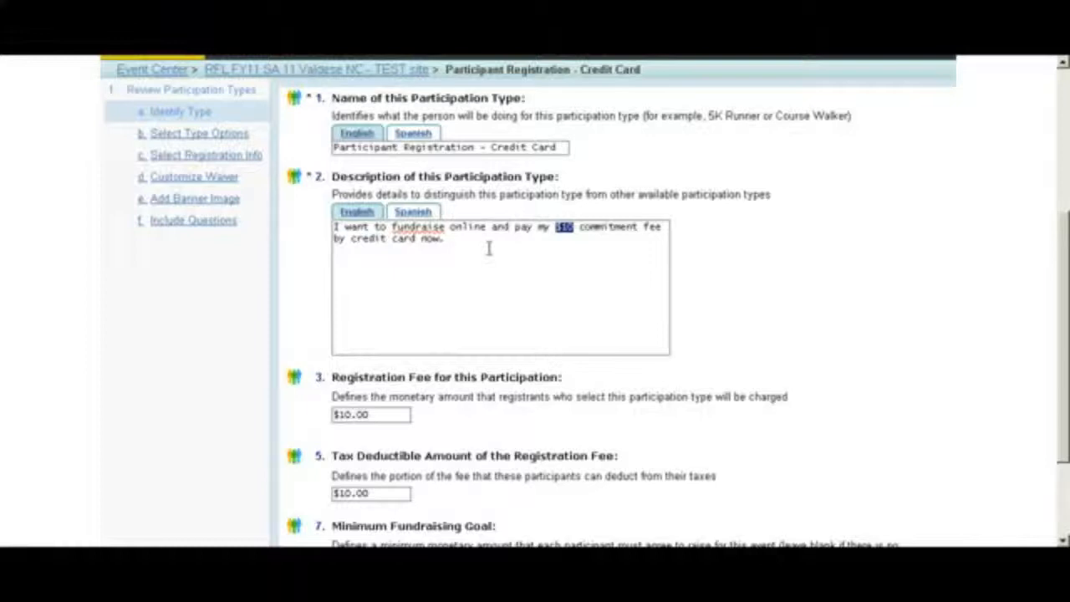
pyautogui.moveTo(1065, 297); pyautogui.dragTo(1067, 347)
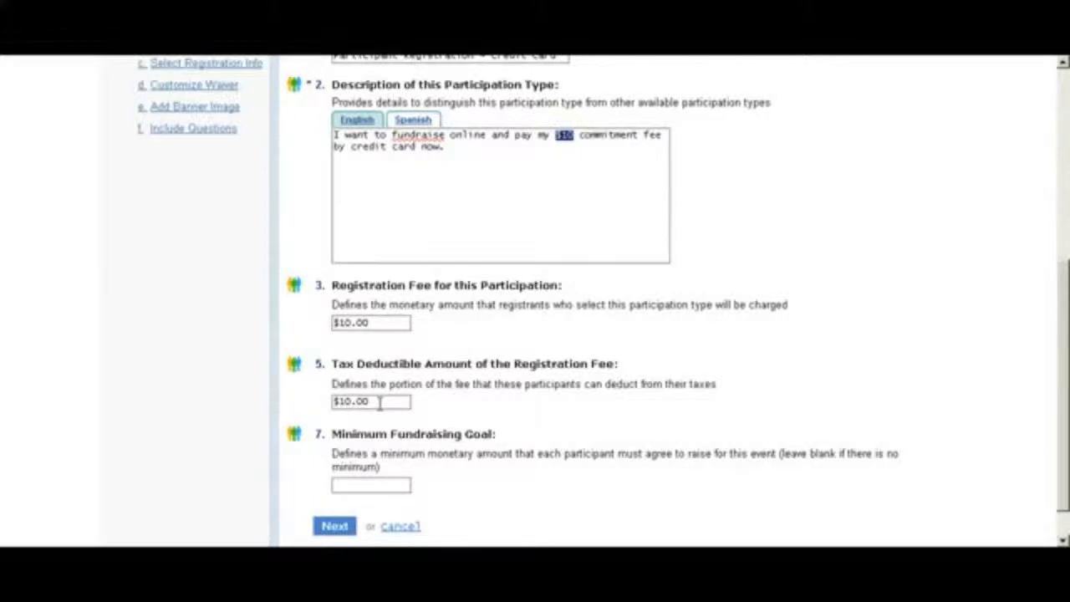
pyautogui.doubleClick(365, 322)
pyautogui.moveTo(365, 323); pyautogui.dragTo(334, 323)
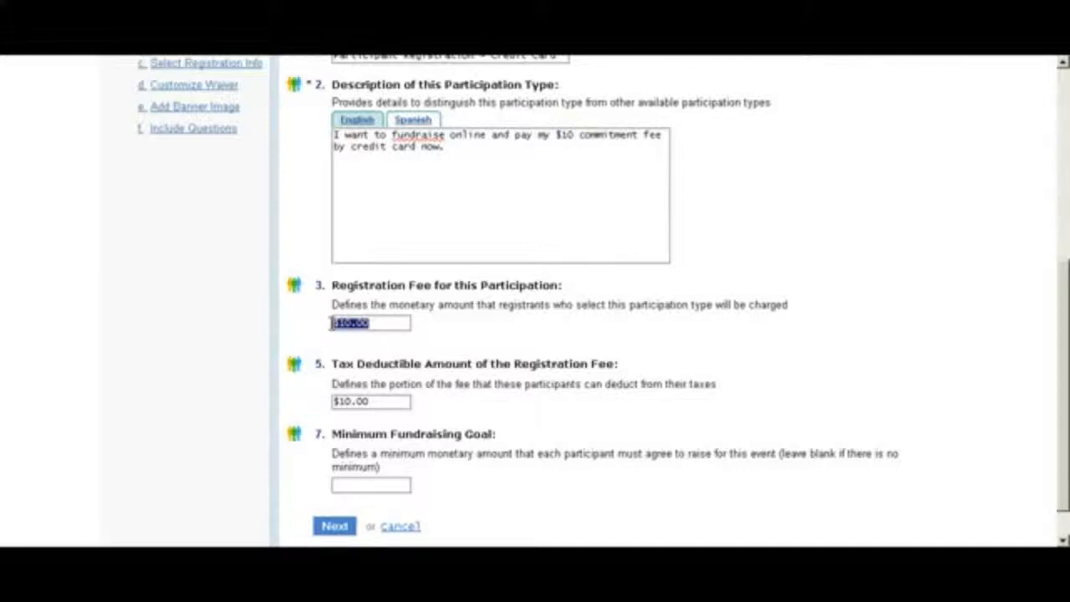
pyautogui.doubleClick(360, 402)
pyautogui.moveTo(360, 402); pyautogui.dragTo(333, 402)
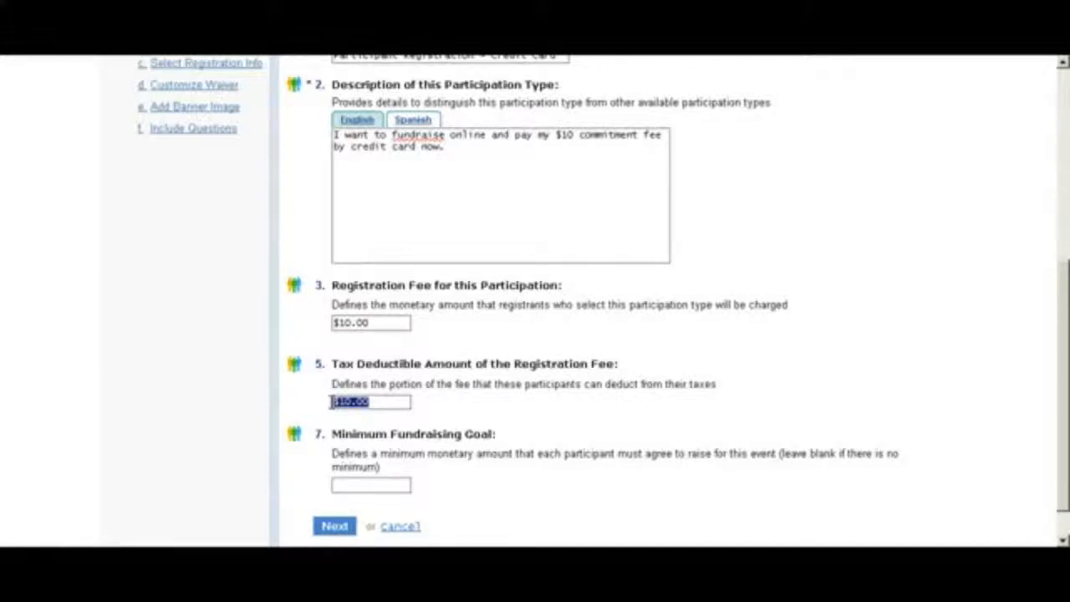
pyautogui.doubleClick(368, 322)
pyautogui.moveTo(368, 323); pyautogui.dragTo(333, 323)
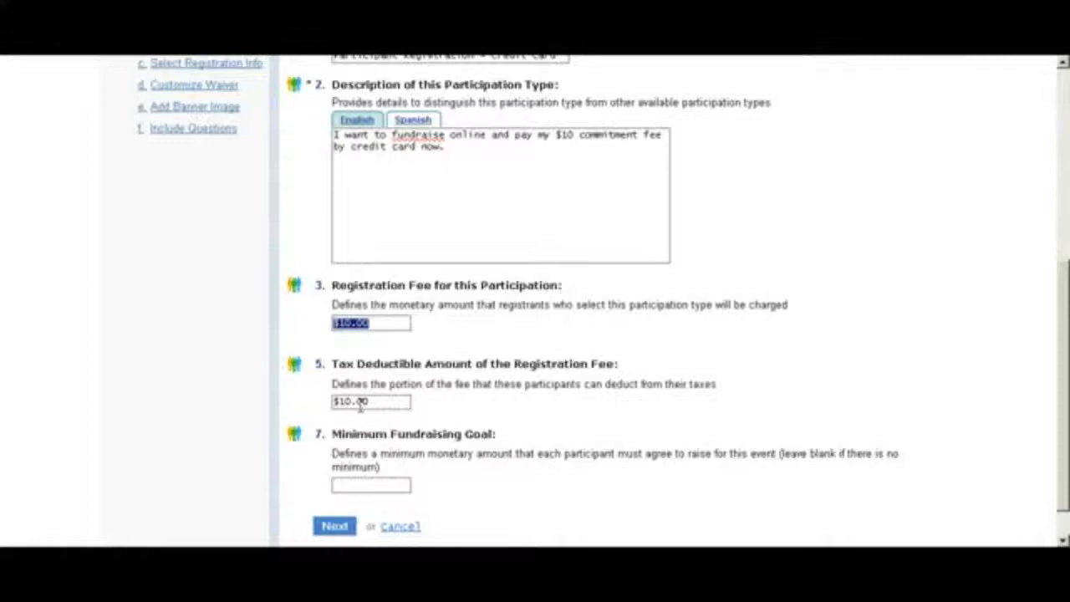
pyautogui.click(337, 532)
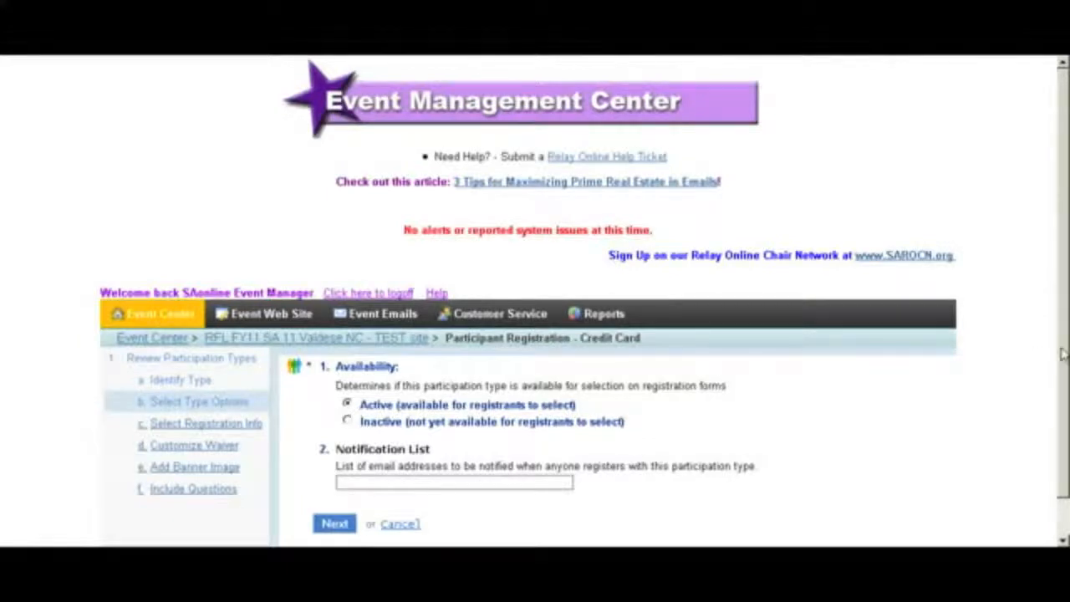
# Set the participation type's availability to Inactive, leave the notification list empty and continue to the registration info.
pyautogui.moveTo(1060, 349); pyautogui.dragTo(1060, 383)
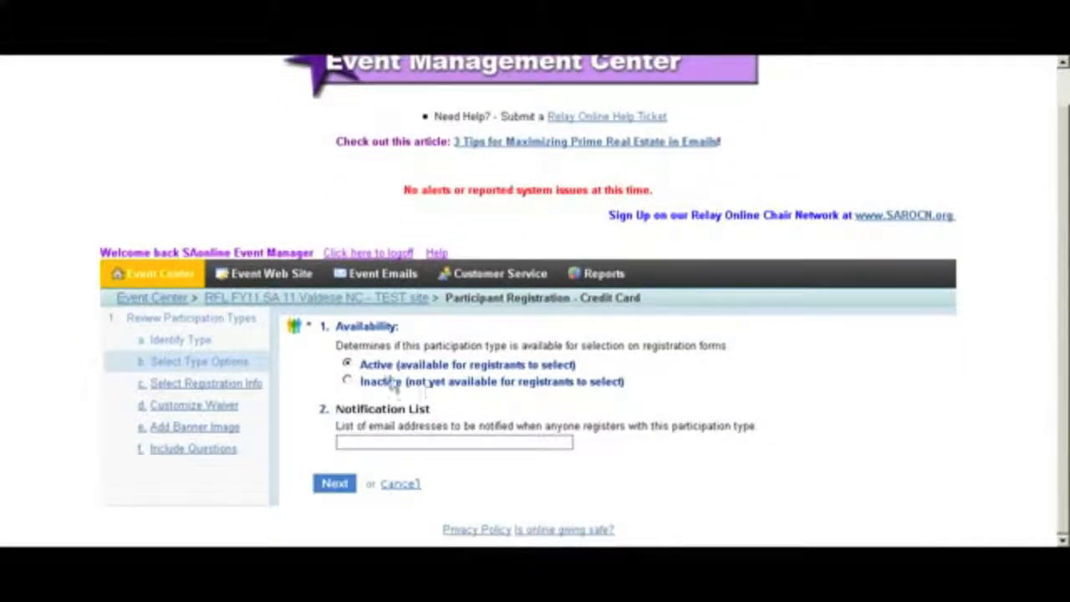
pyautogui.click(347, 365)
pyautogui.click(347, 381)
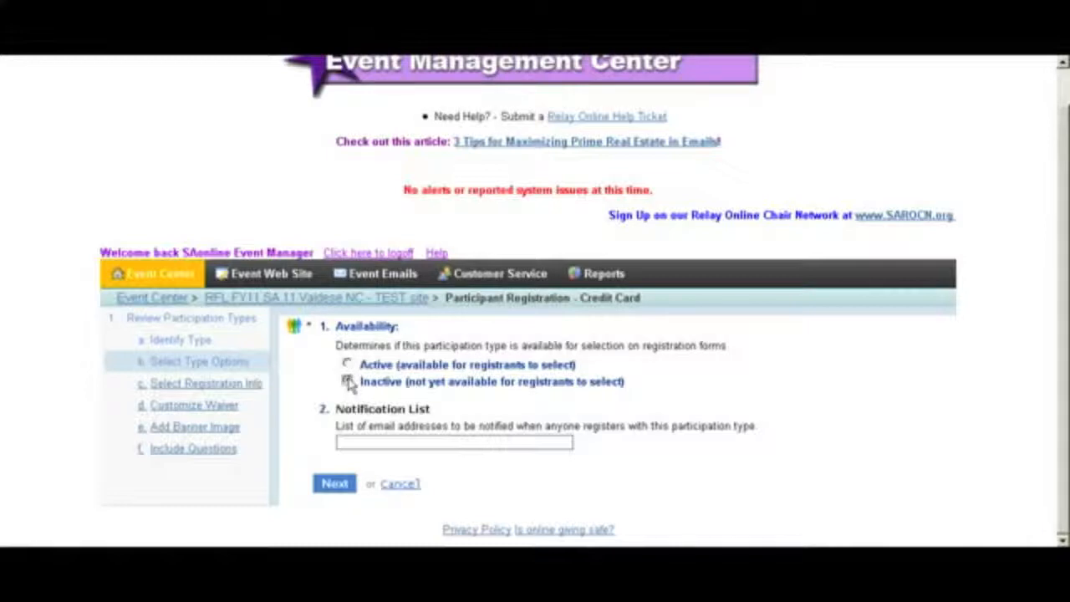
pyautogui.click(371, 443)
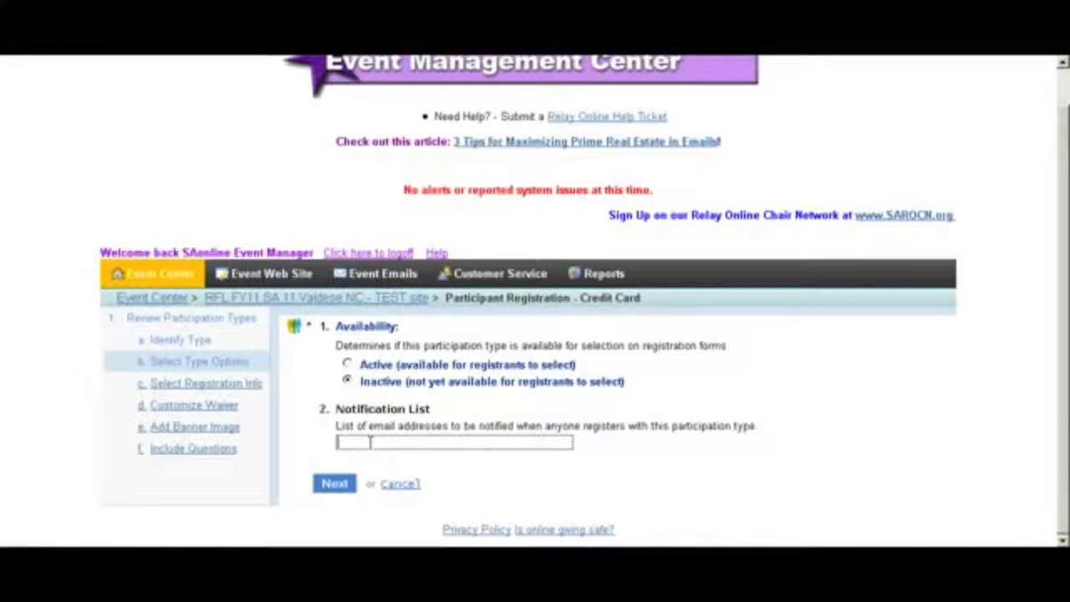
pyautogui.click(337, 485)
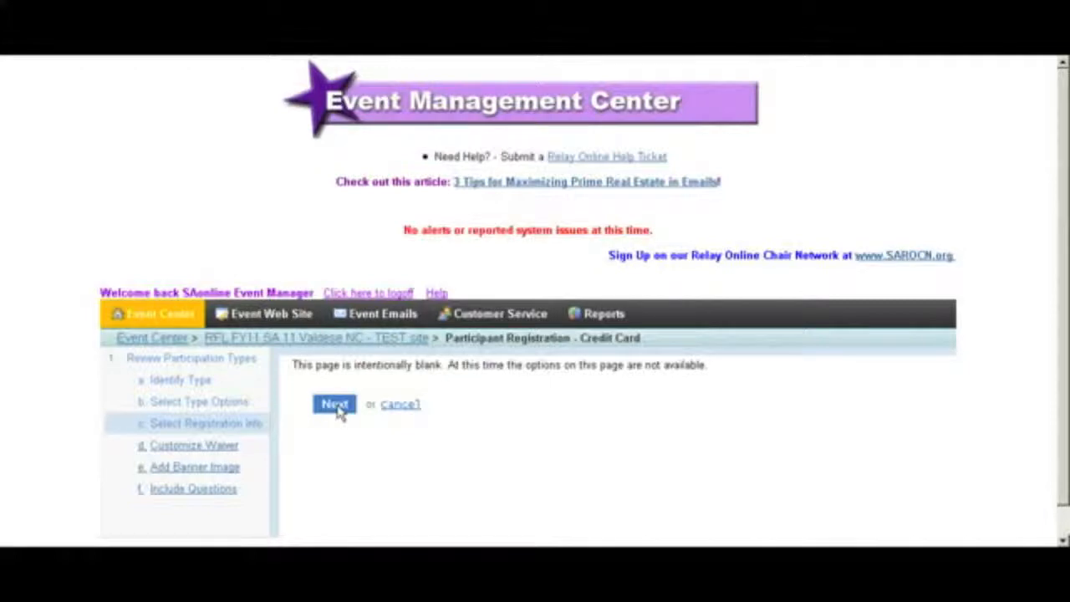
# Advance past the registration info, waiver and banner image pages, and save and finish the participation type without additional questions.
pyautogui.click(337, 405)
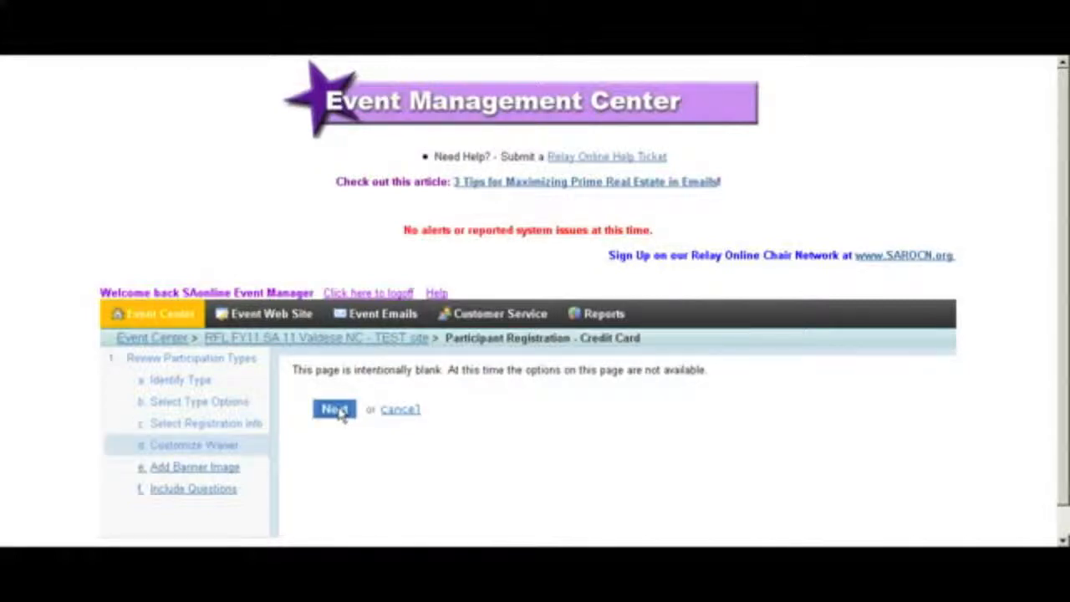
pyautogui.click(340, 410)
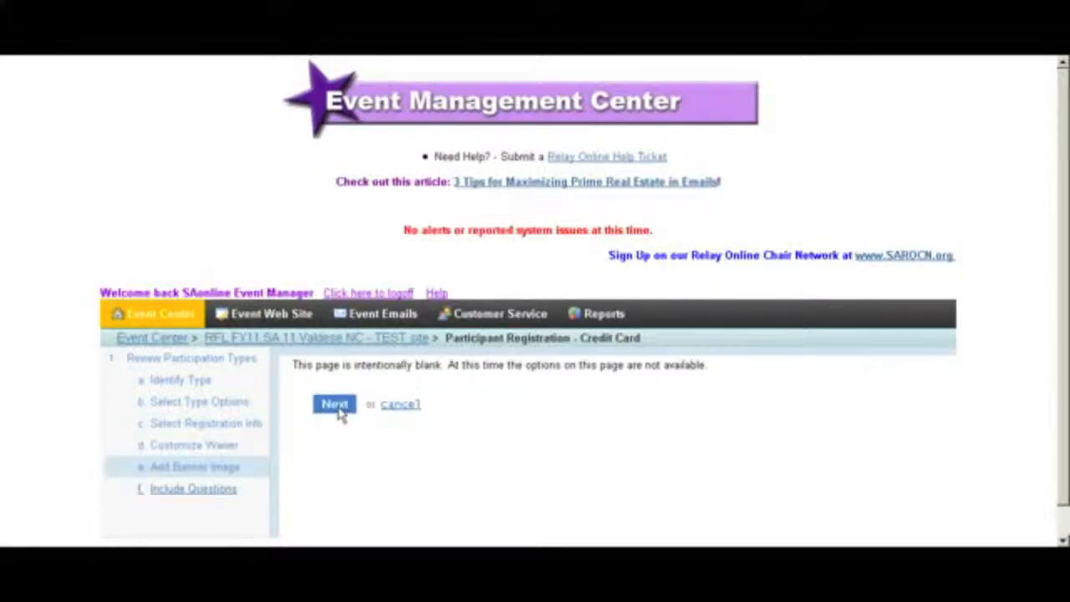
pyautogui.click(337, 408)
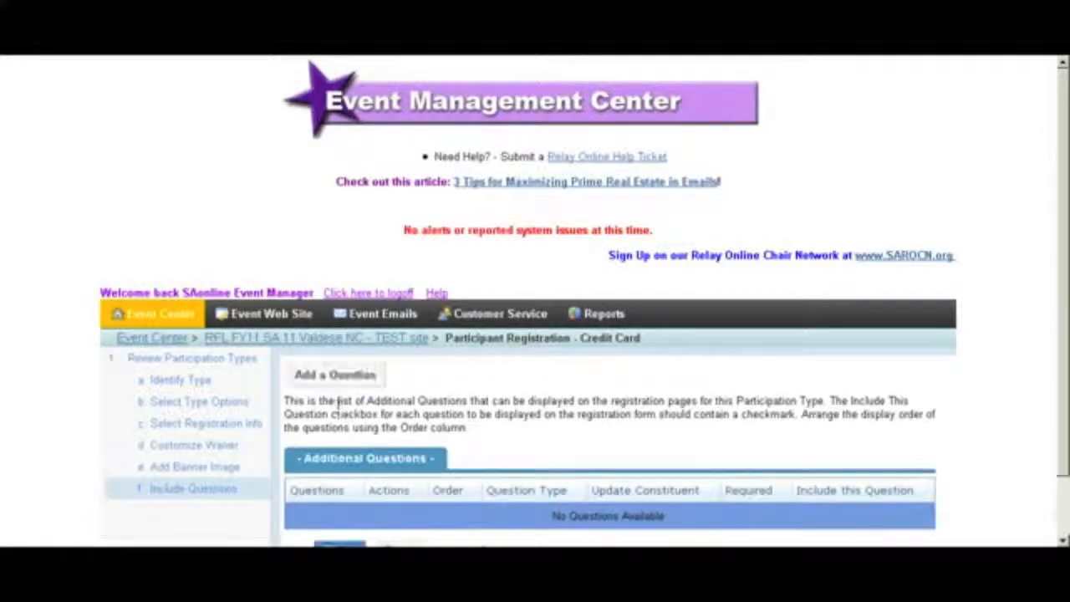
pyautogui.moveTo(1066, 392); pyautogui.dragTo(1065, 454)
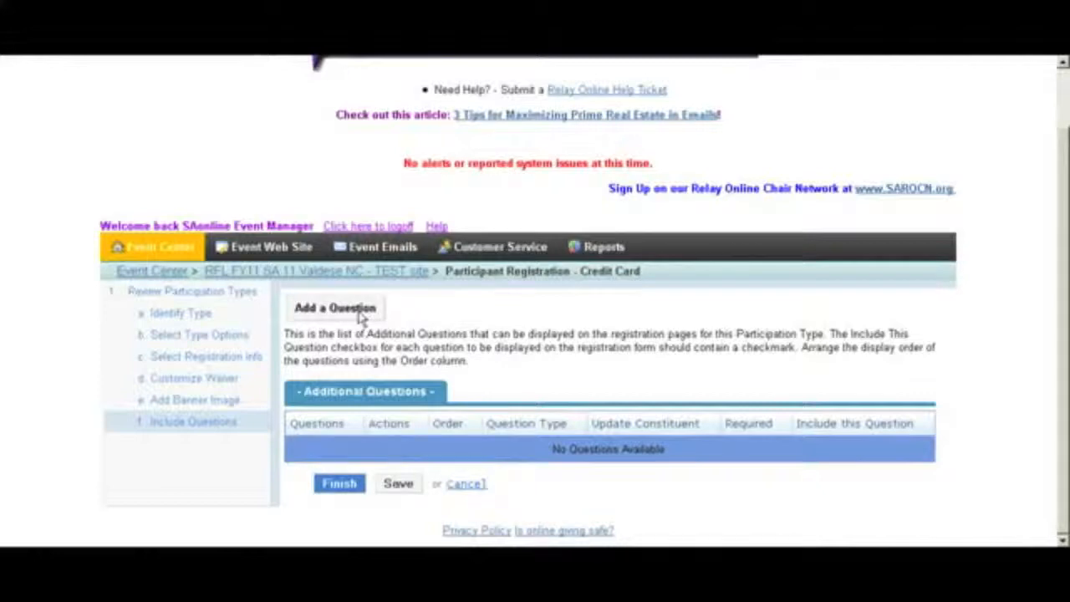
pyautogui.click(398, 485)
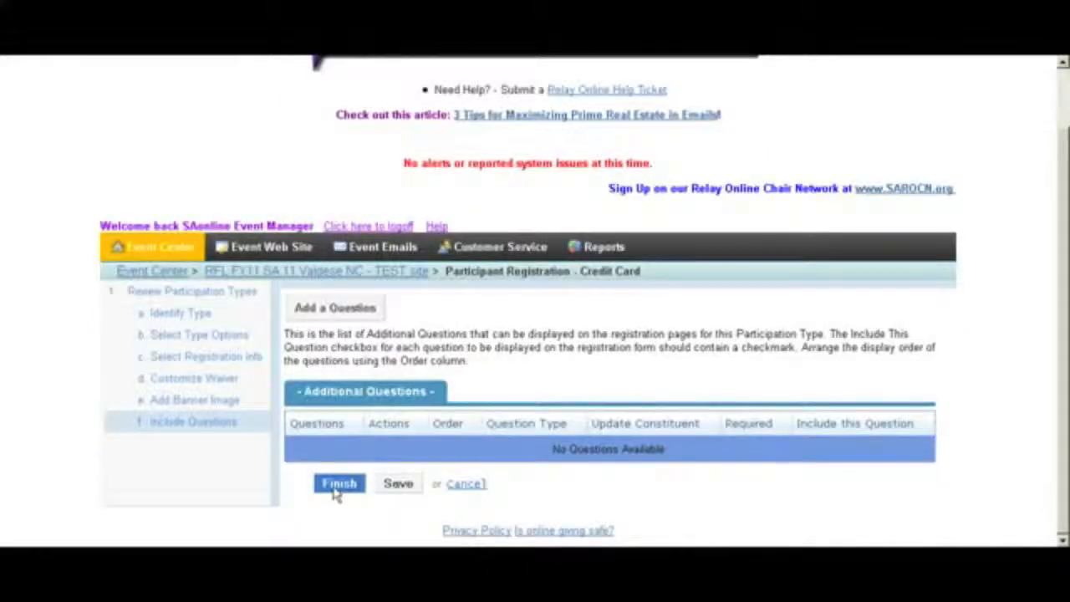
pyautogui.click(335, 488)
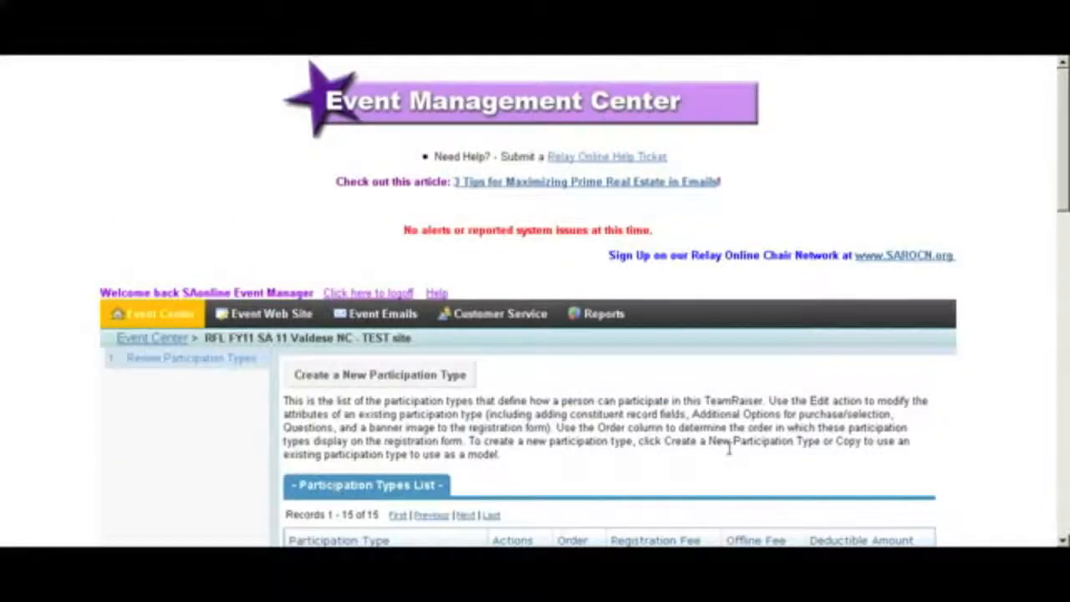
# Examine the display order and fees in the participation types list down to its last entries.
pyautogui.scroll(-3, 1059, 251)
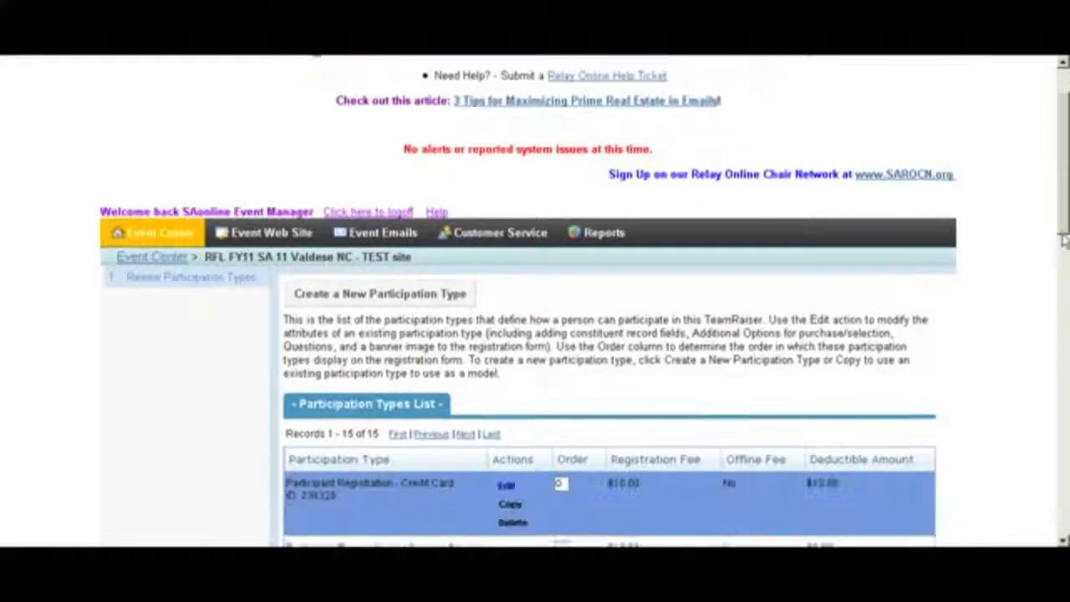
pyautogui.scroll(-1, 1062, 287)
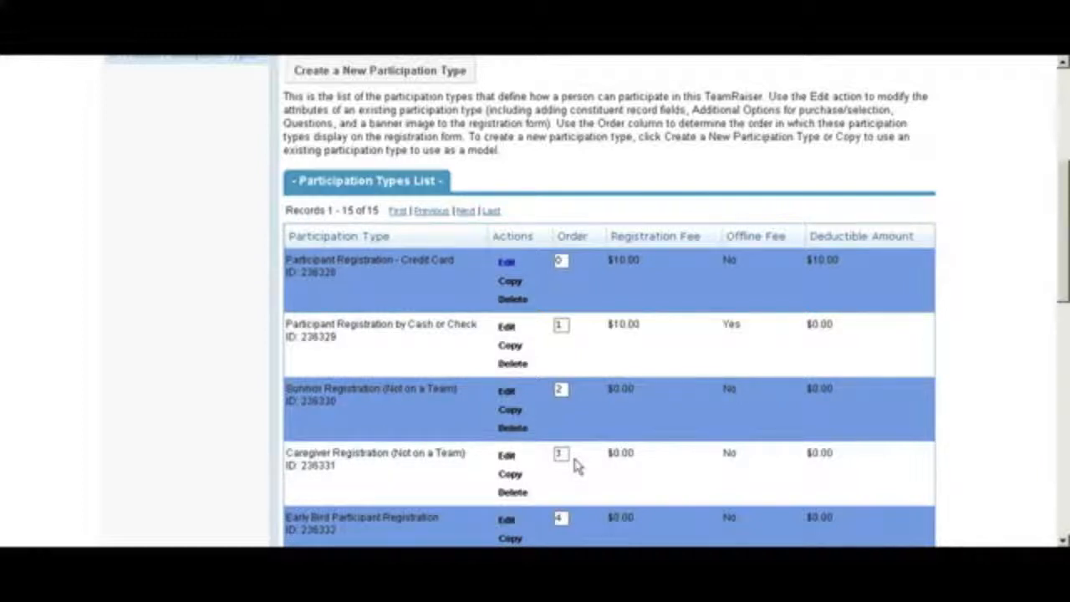
pyautogui.moveTo(1066, 239); pyautogui.dragTo(1066, 300)
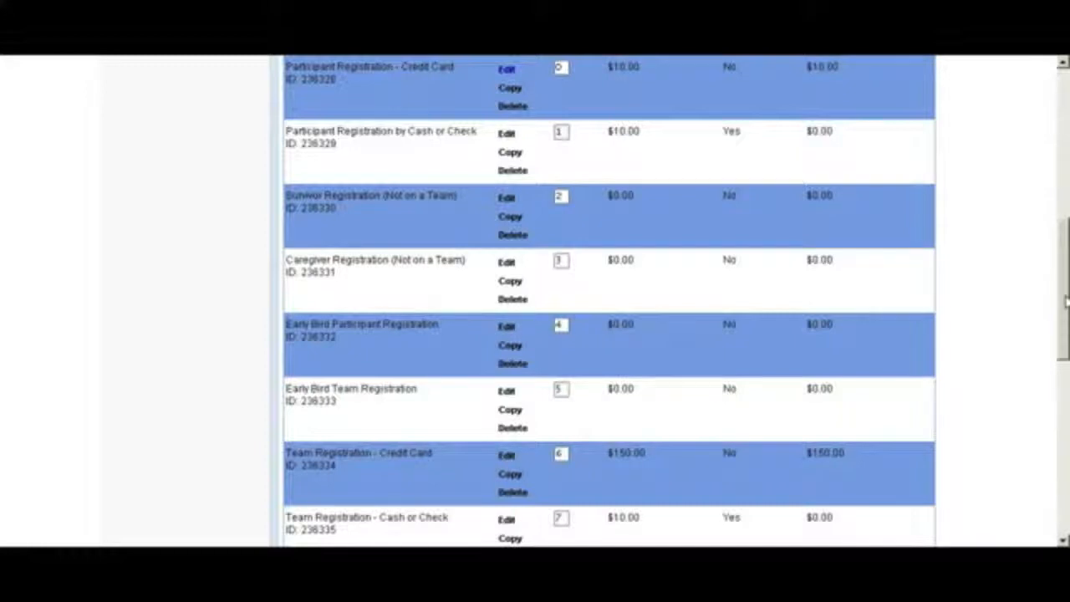
pyautogui.moveTo(1065, 303); pyautogui.dragTo(1065, 464)
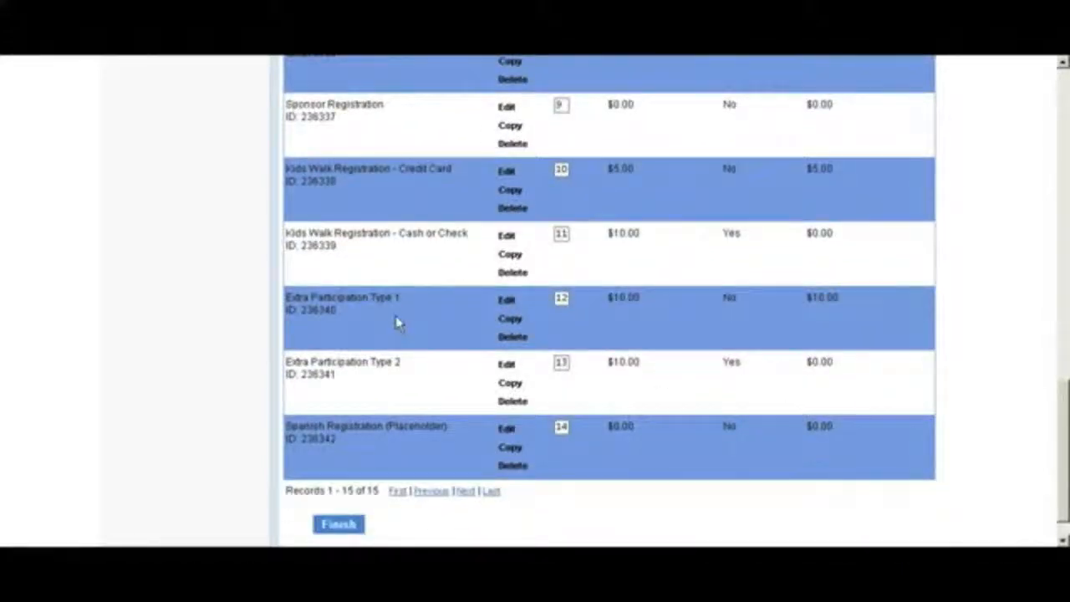